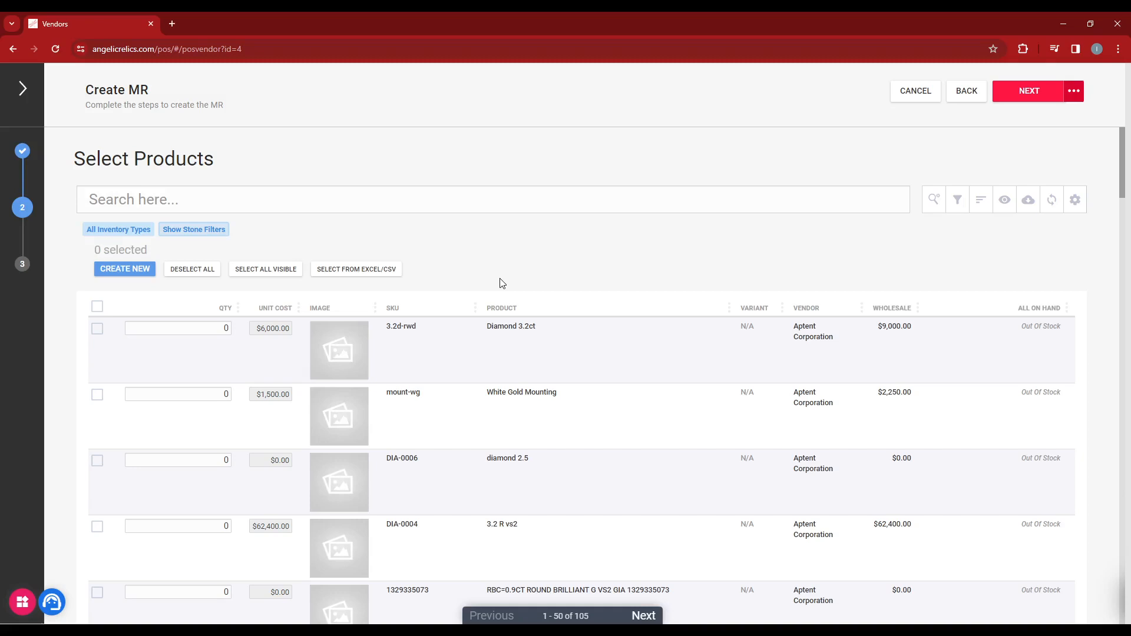
# Start a bulk creation of one item for vendor Aptent Corporation, auto-generating its SKU from the Diamond template
pyautogui.click(144, 273)
pyautogui.click(166, 294)
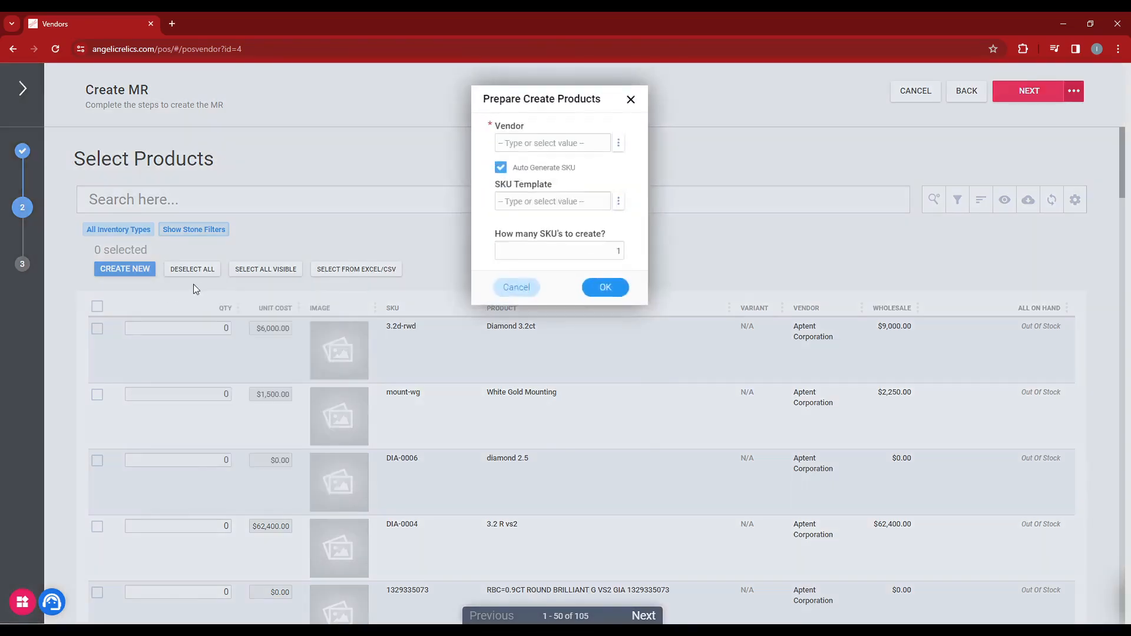
pyautogui.click(569, 143)
pyautogui.click(582, 167)
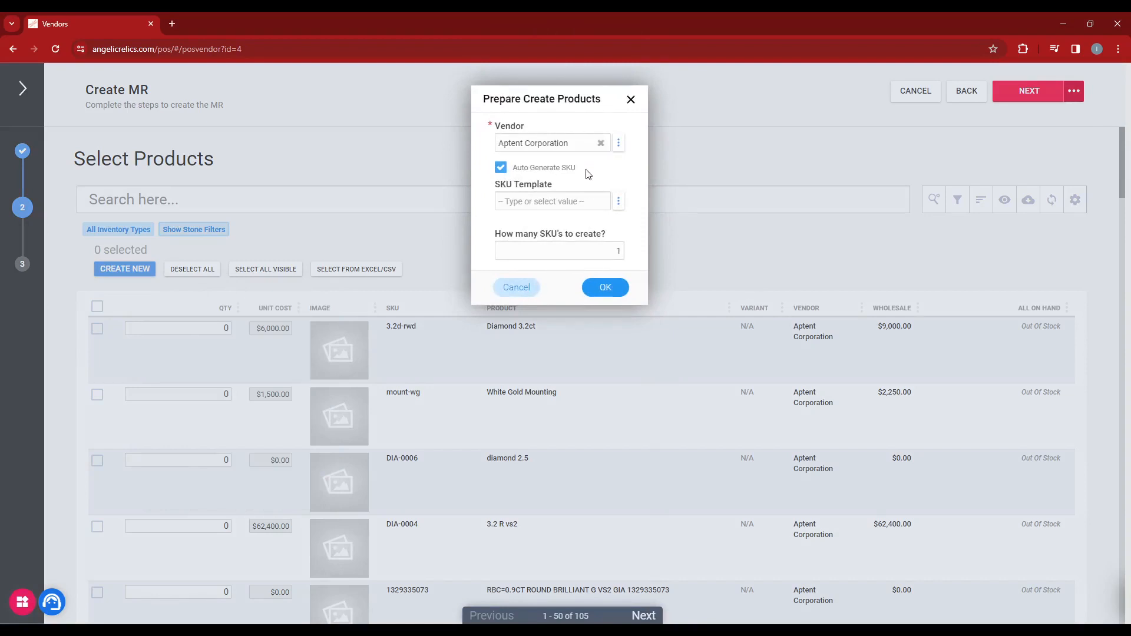
pyautogui.click(619, 202)
pyautogui.click(647, 237)
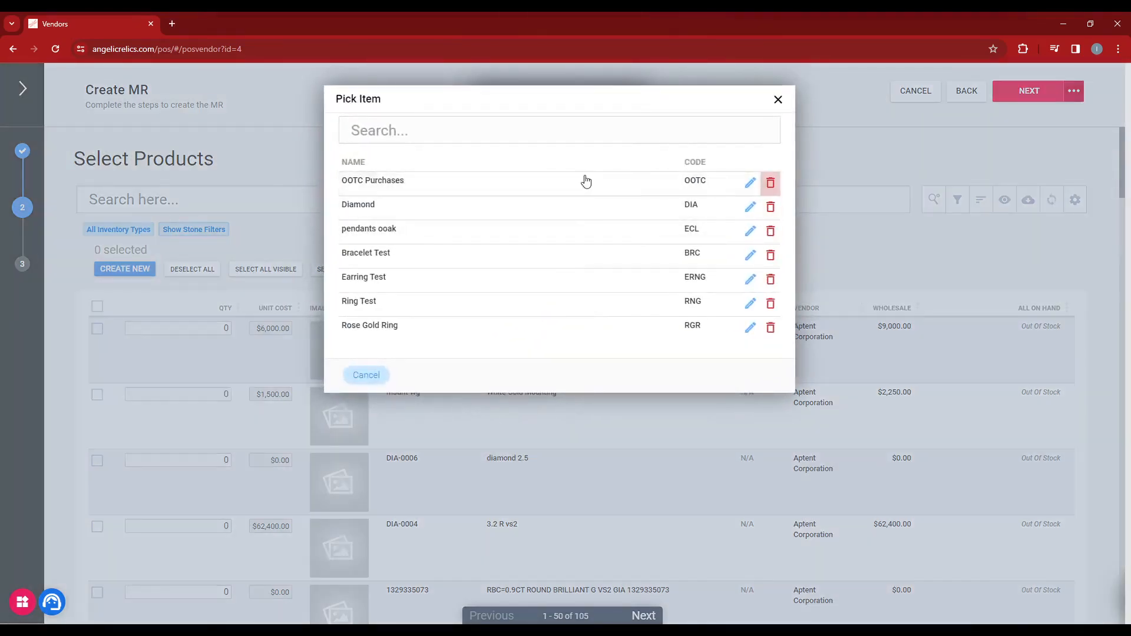
pyautogui.click(530, 202)
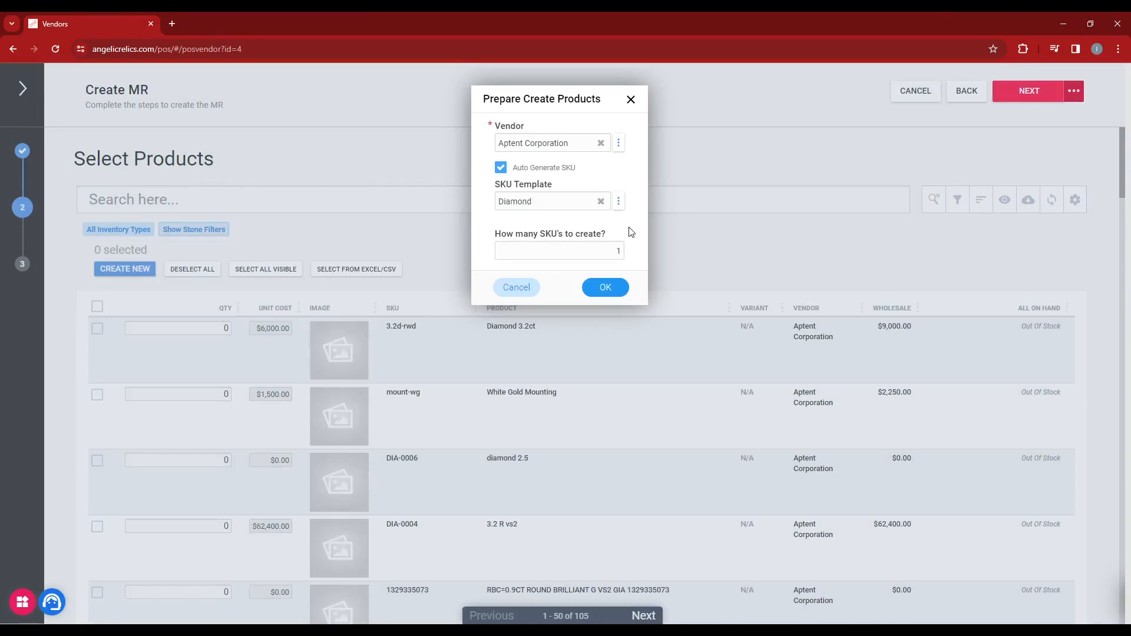
pyautogui.click(614, 288)
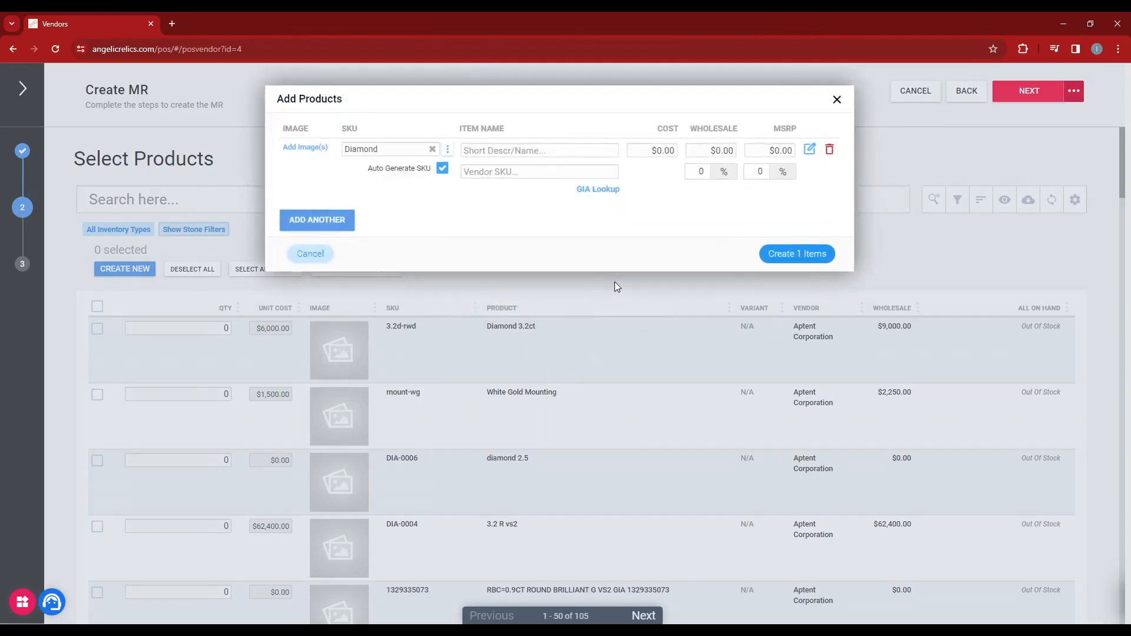
pyautogui.click(610, 196)
pyautogui.hotkey('ctrl', 'v')
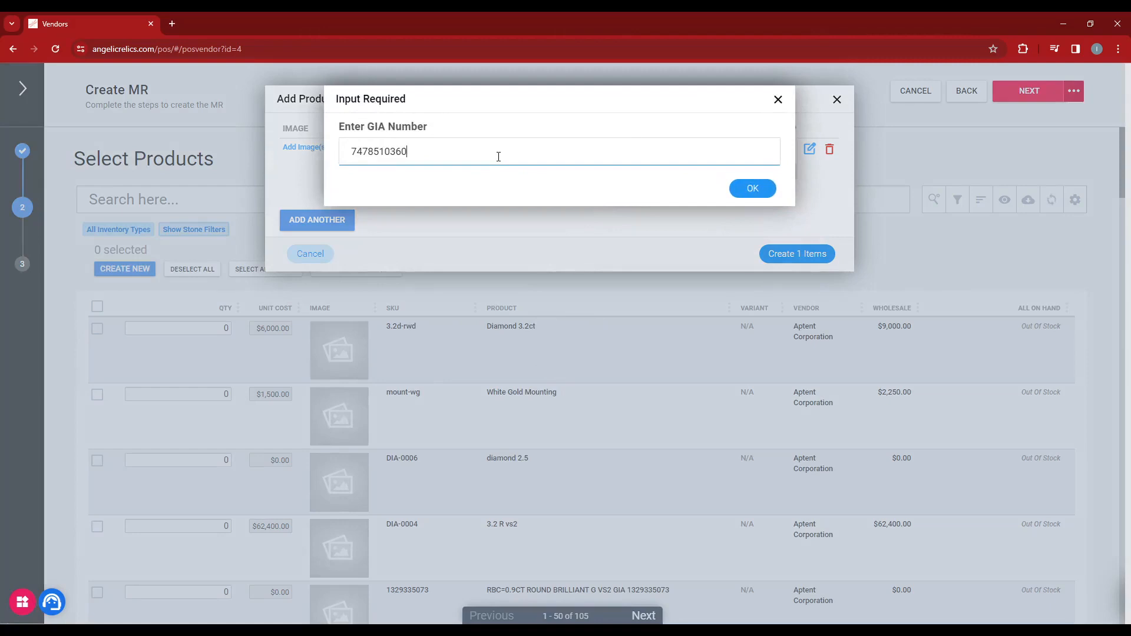
pyautogui.click(746, 190)
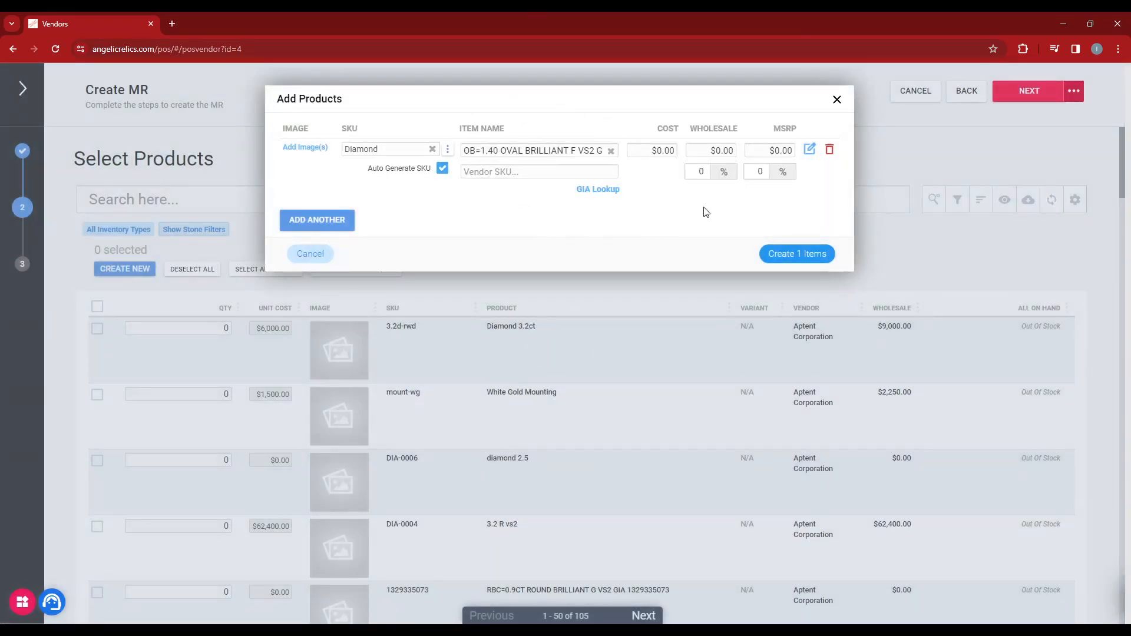
pyautogui.click(797, 255)
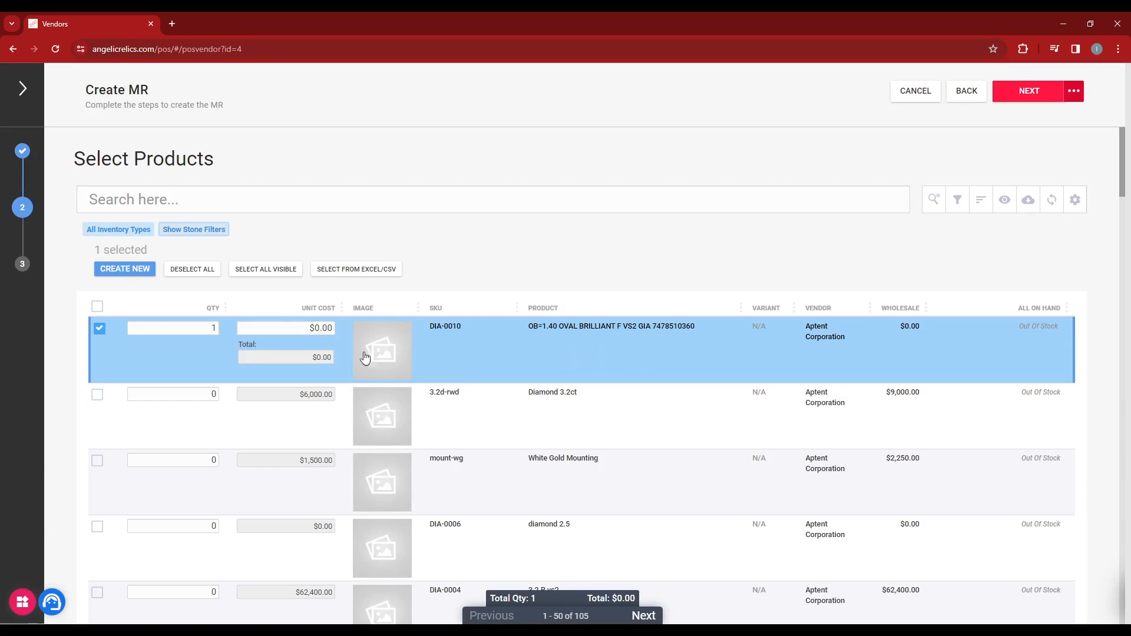
# Start a new product with the Diamond form, auto-generating its SKU from the Diamond template
pyautogui.click(136, 269)
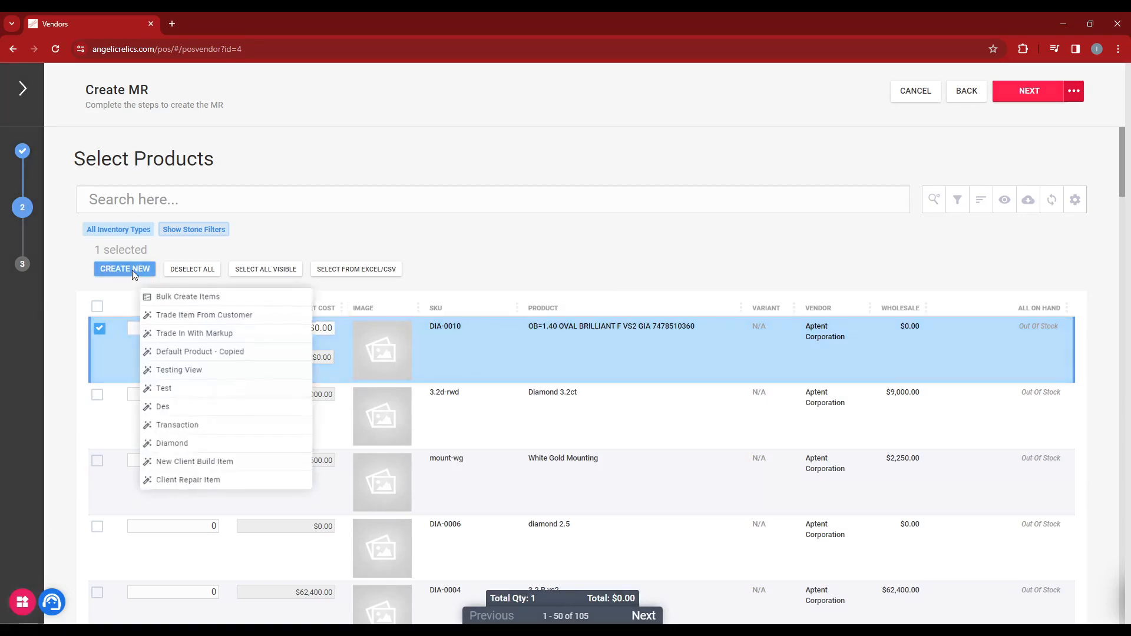
pyautogui.click(177, 449)
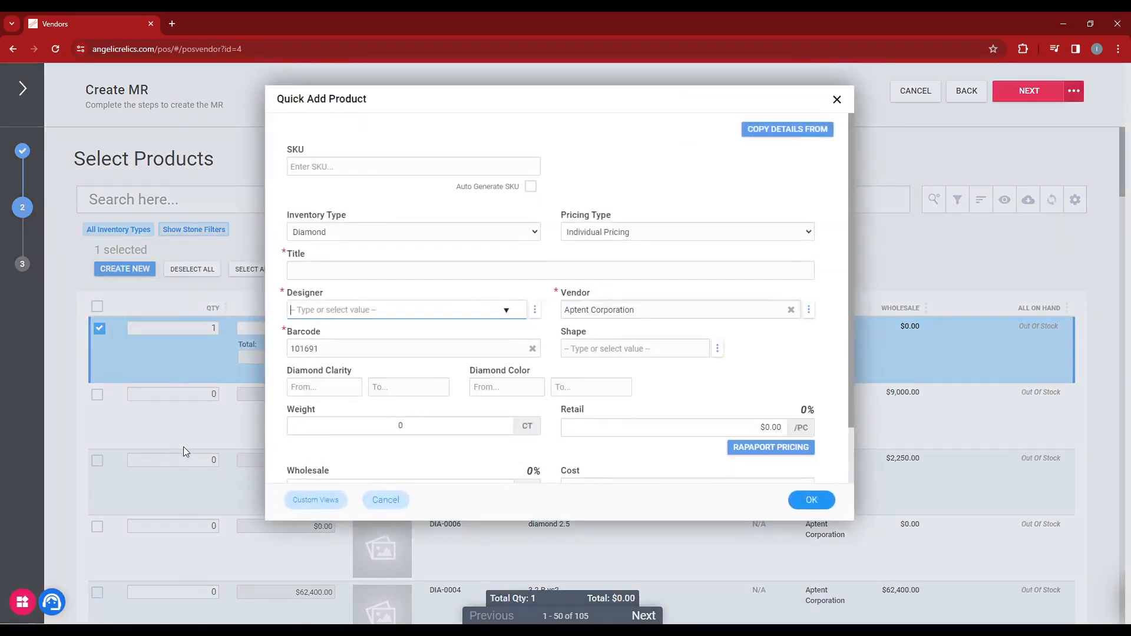
pyautogui.click(531, 186)
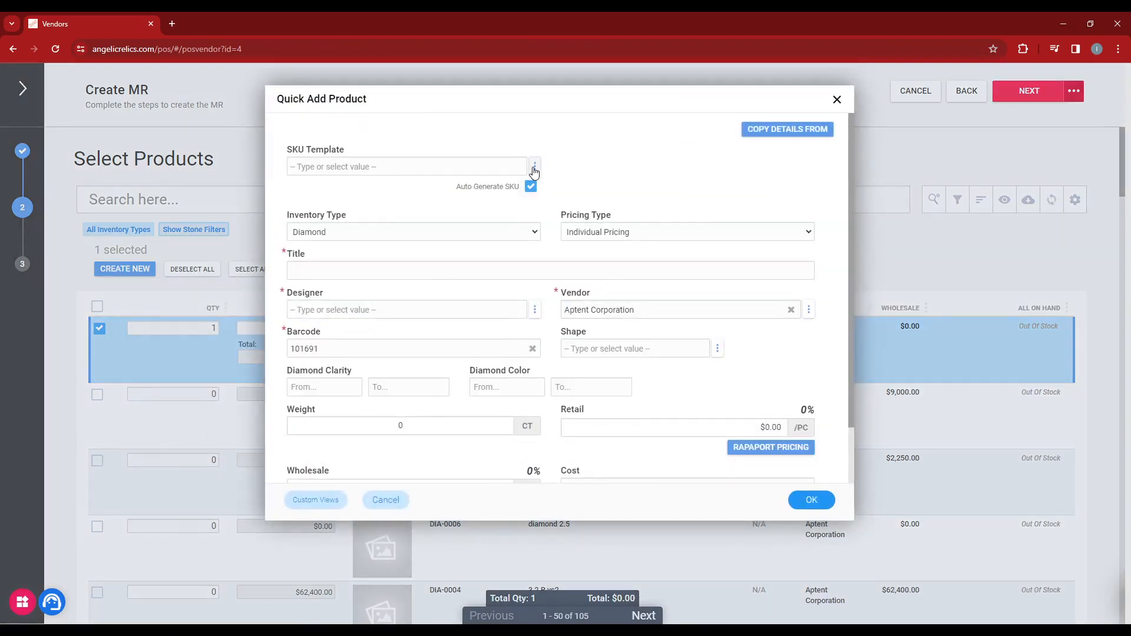
pyautogui.click(535, 167)
pyautogui.click(549, 205)
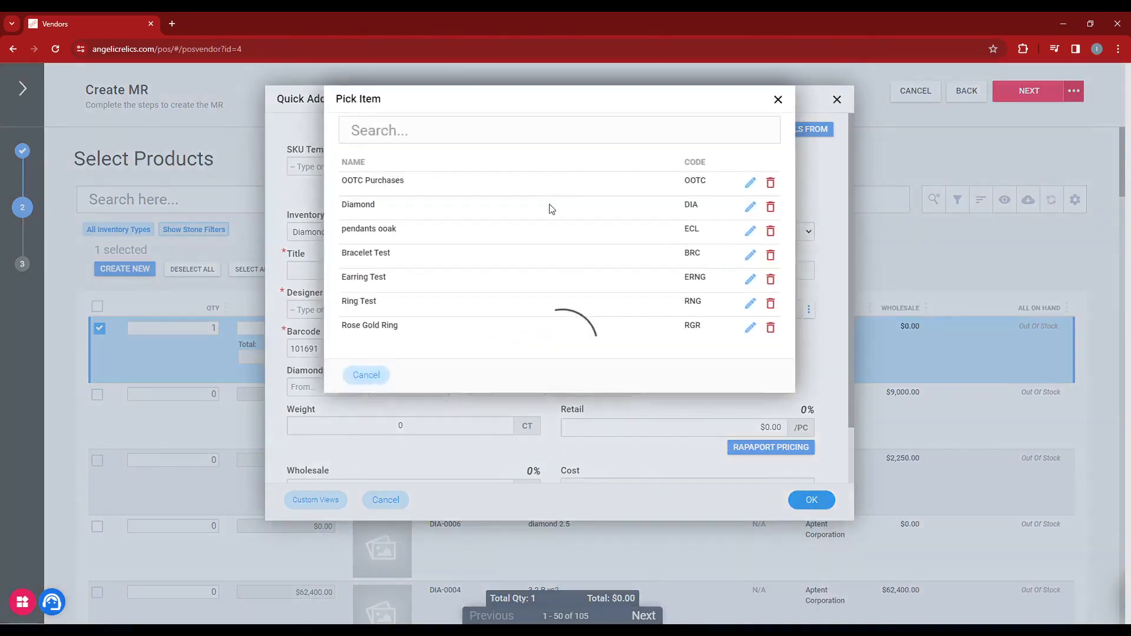
pyautogui.click(550, 210)
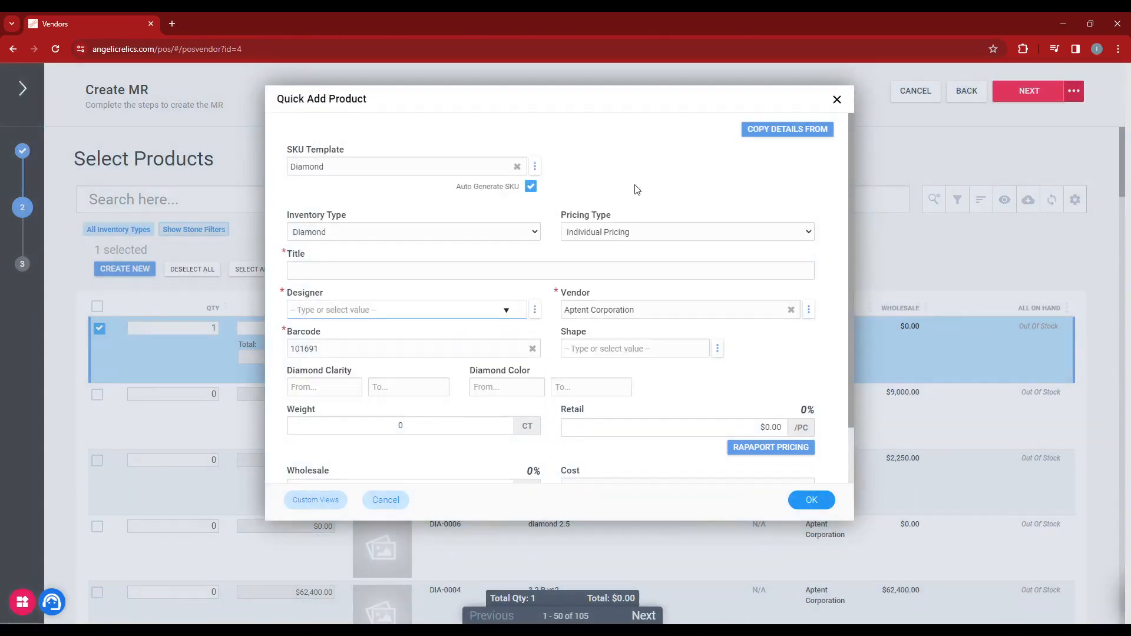
pyautogui.click(782, 135)
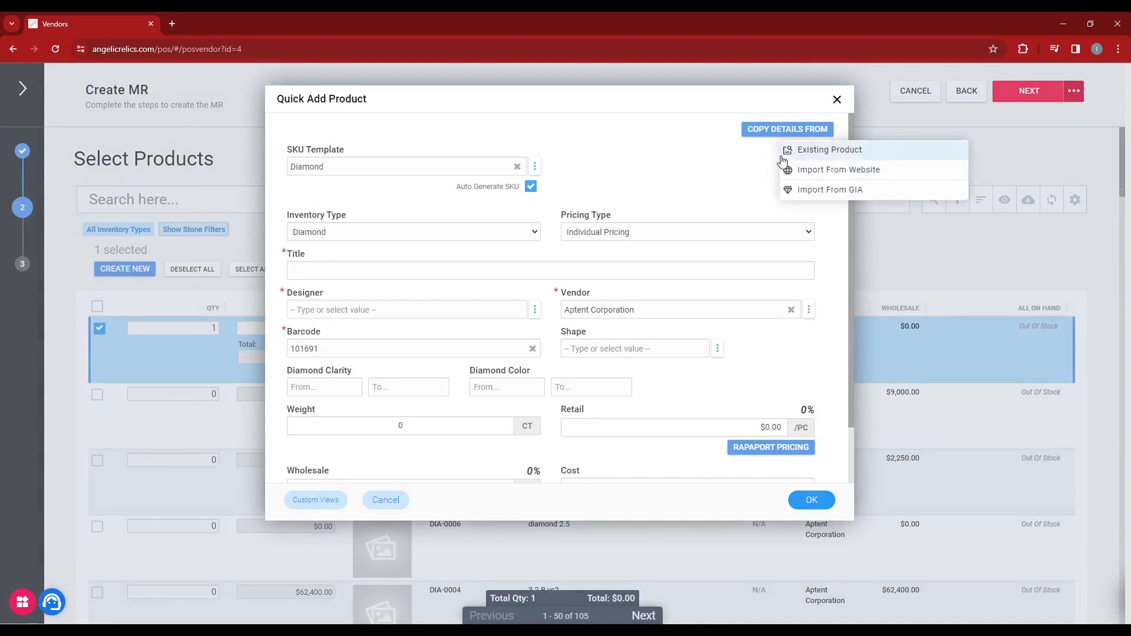
pyautogui.click(792, 190)
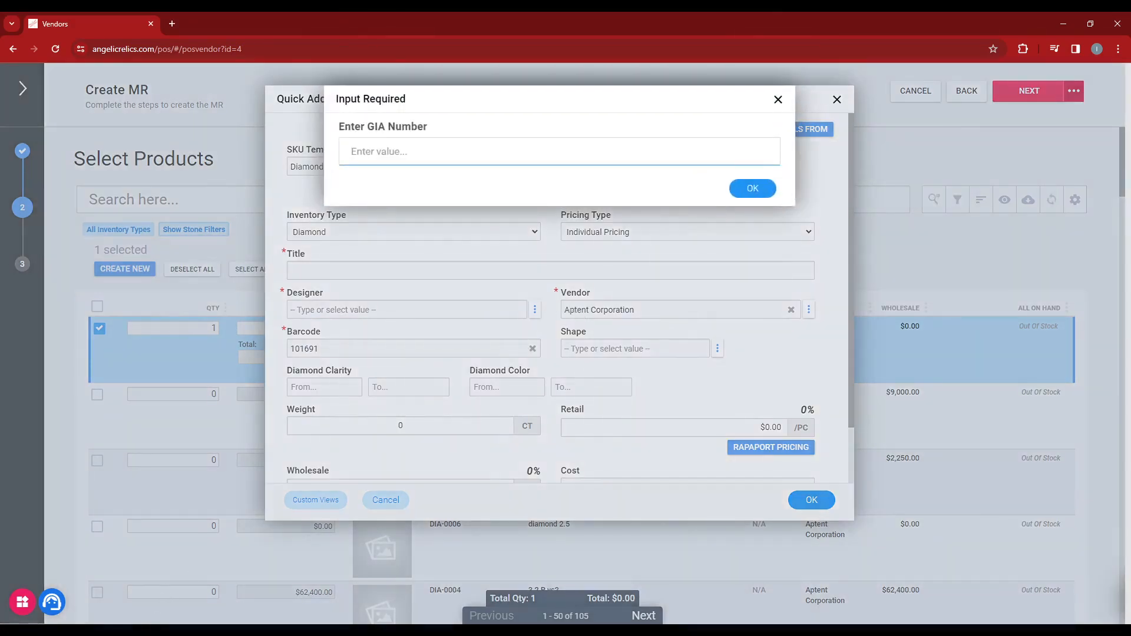
pyautogui.click(169, 630)
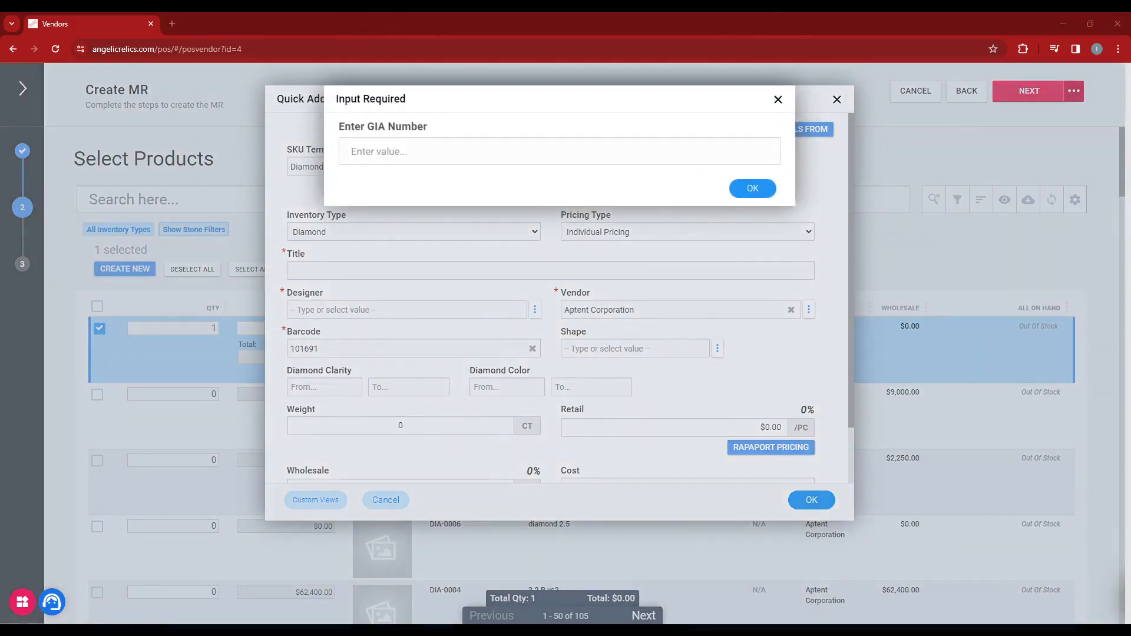
pyautogui.click(703, 121)
pyautogui.click(581, 152)
pyautogui.hotkey('ctrl', 'v')
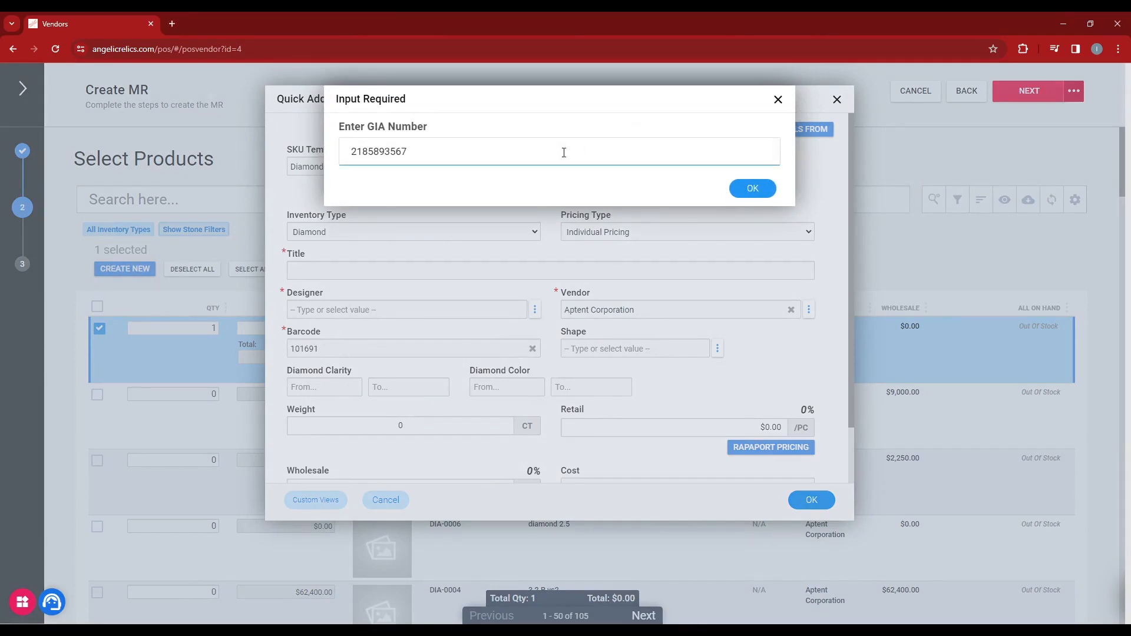
pyautogui.click(736, 193)
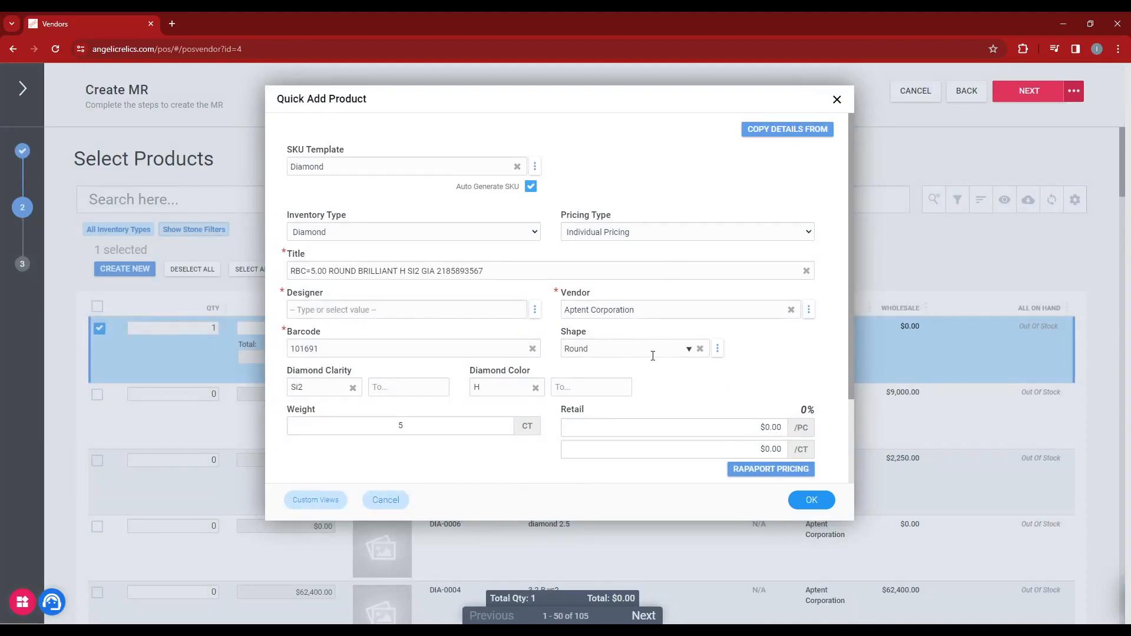
# Set the designer to Aptent Corporation and save the new diamond product
pyautogui.scroll(-1, 653, 356)
pyautogui.click(508, 258)
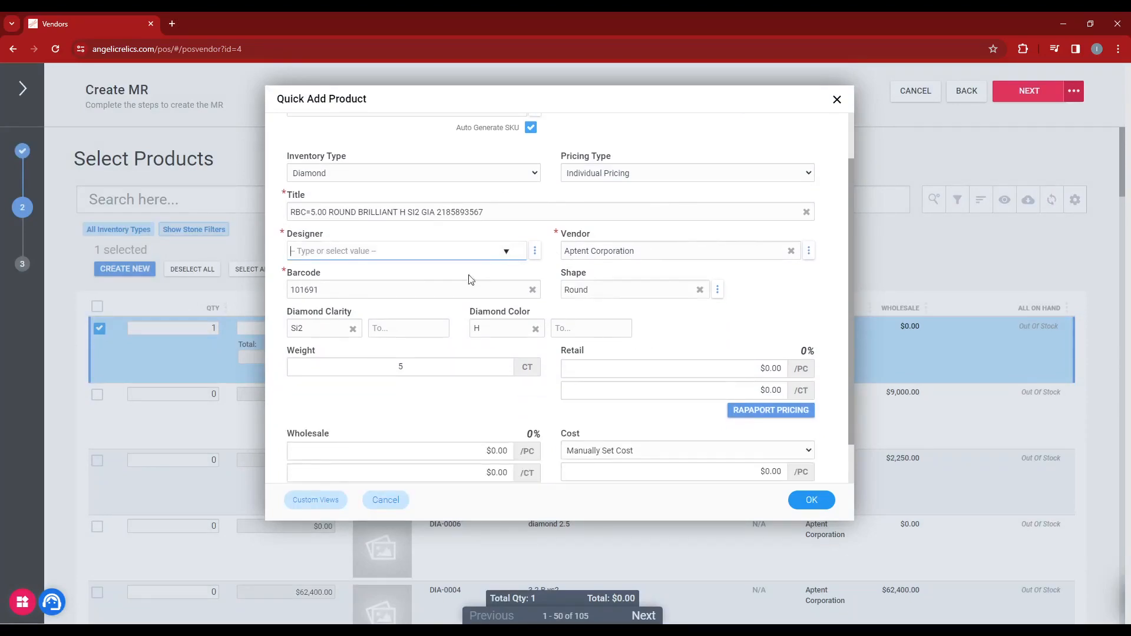
pyautogui.click(432, 283)
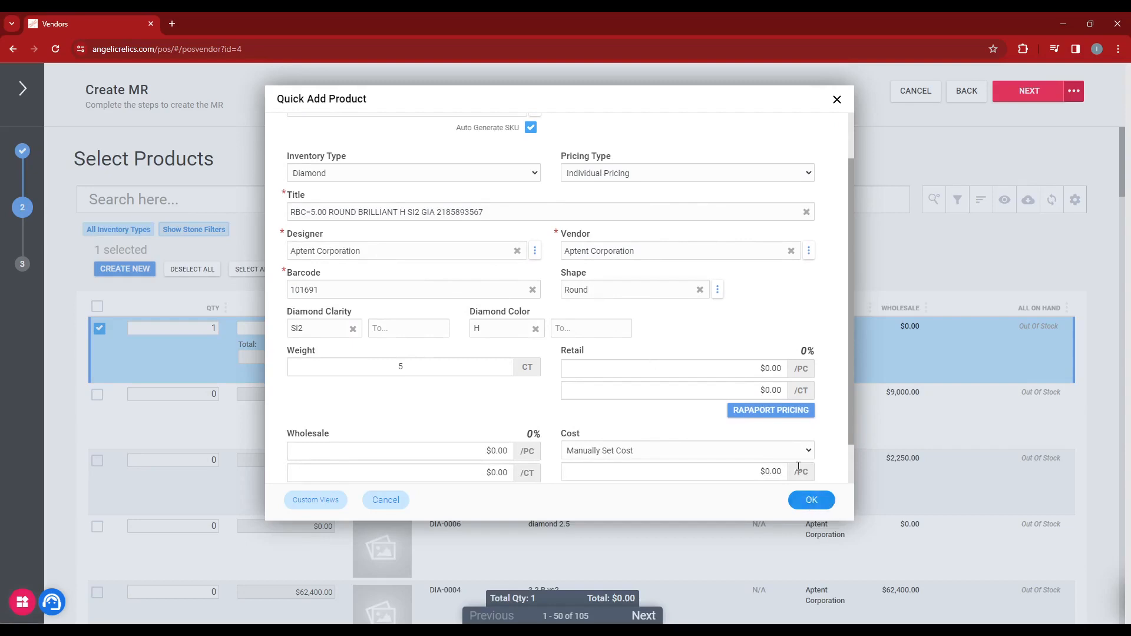
pyautogui.scroll(1, 766, 428)
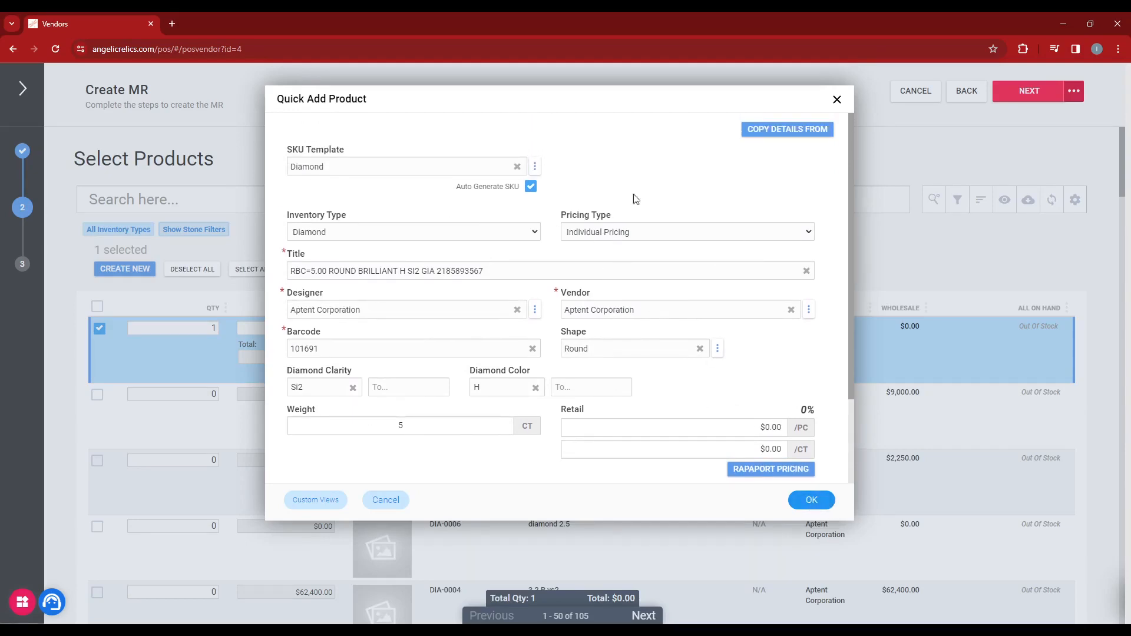
pyautogui.scroll(-2, 709, 335)
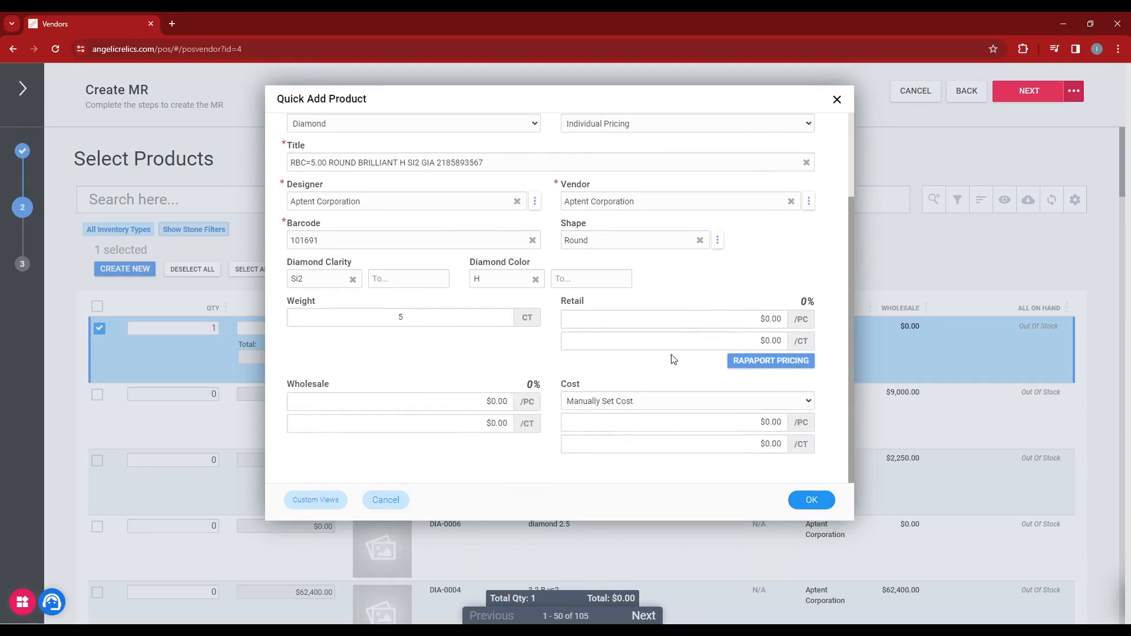
pyautogui.click(811, 505)
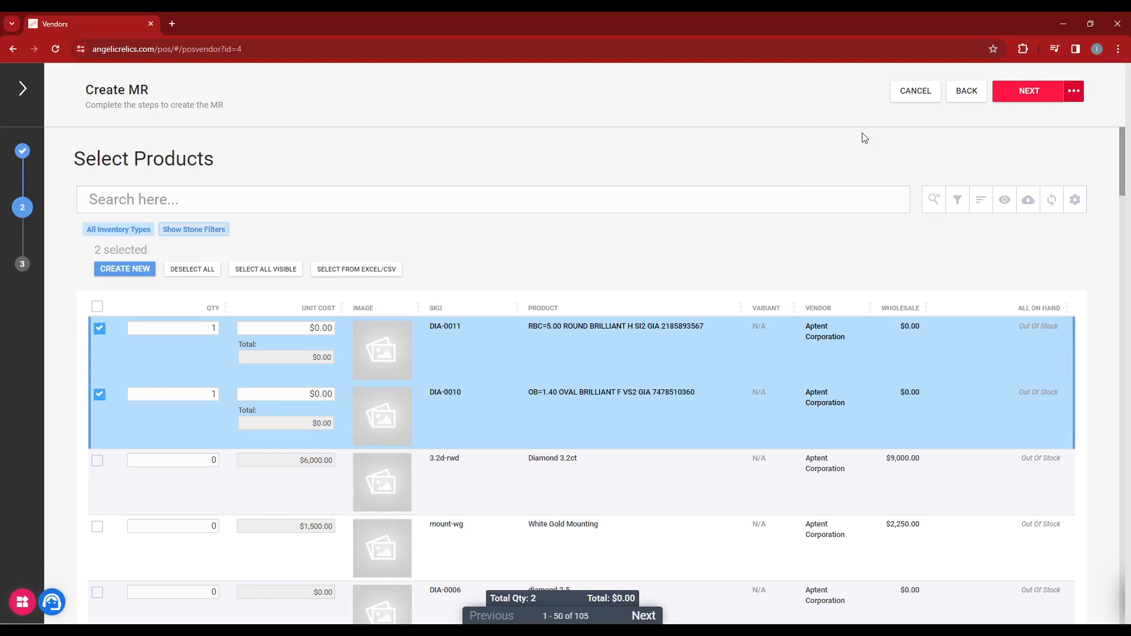
# Cancel the merchandise receipt and open the inventory's product list
pyautogui.click(912, 94)
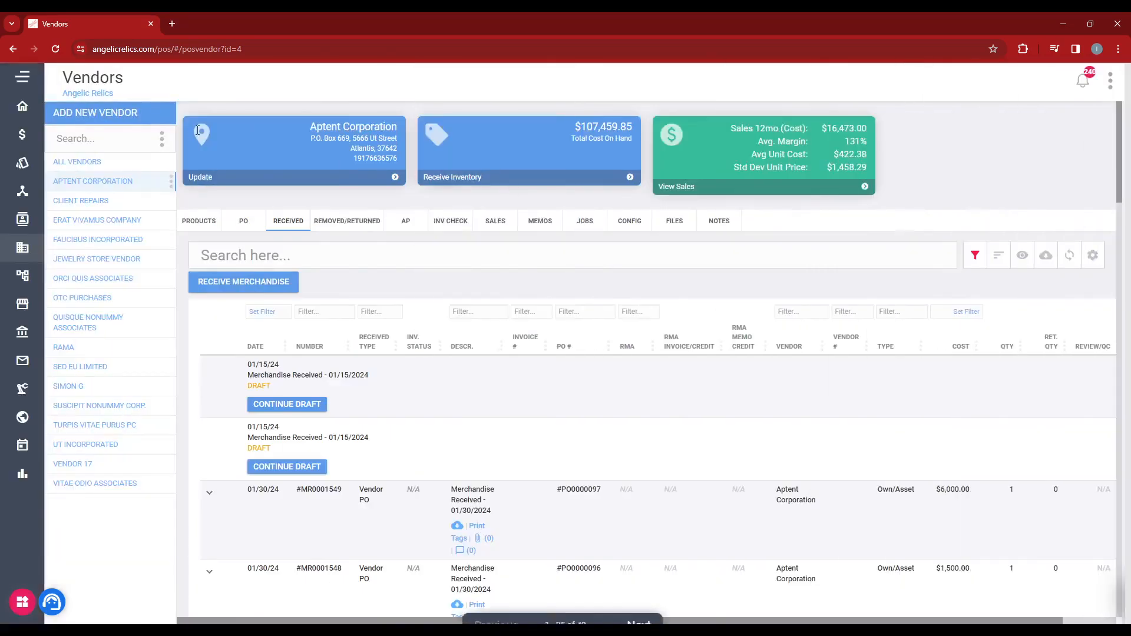
pyautogui.click(23, 77)
pyautogui.click(100, 163)
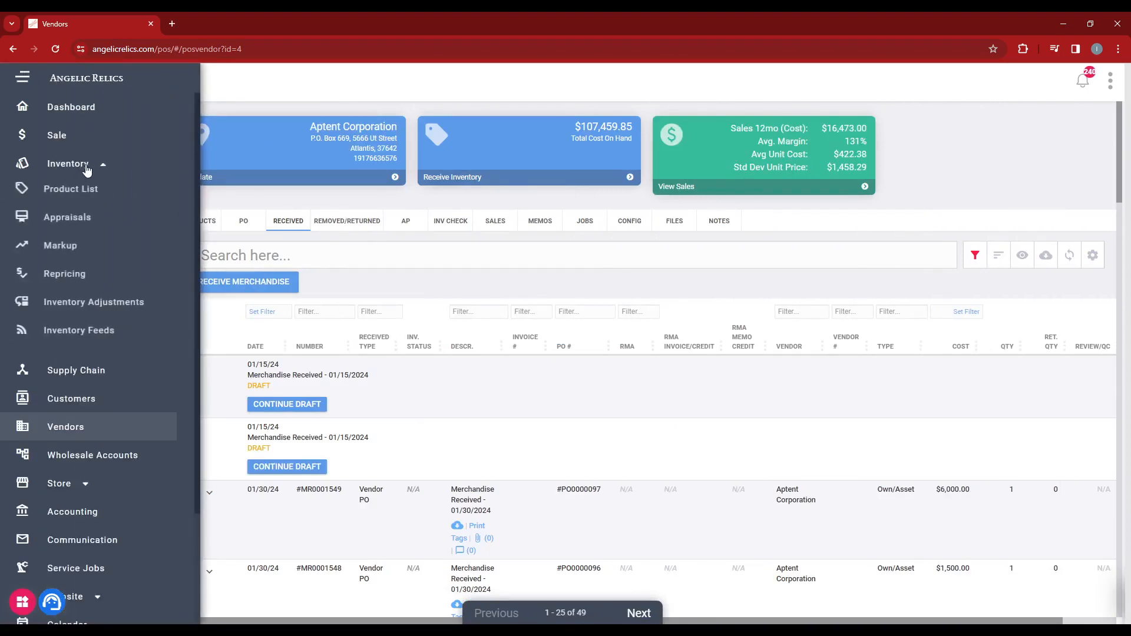
pyautogui.click(89, 187)
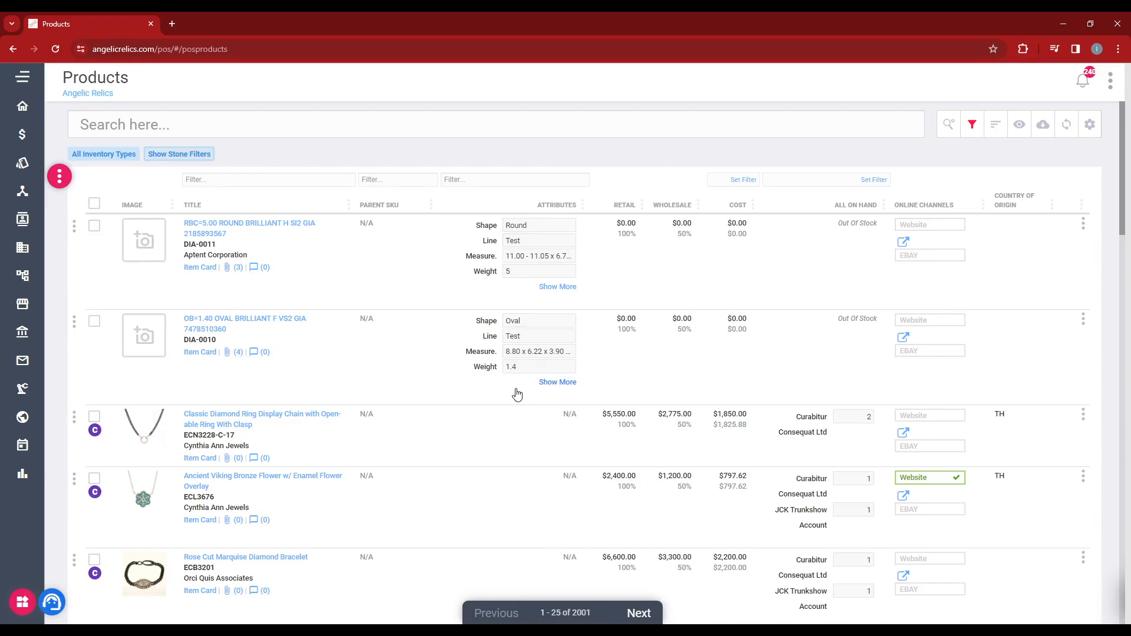
# Start an Excel/CSV product import with Aptent Corporation as the vendor
pyautogui.click(58, 179)
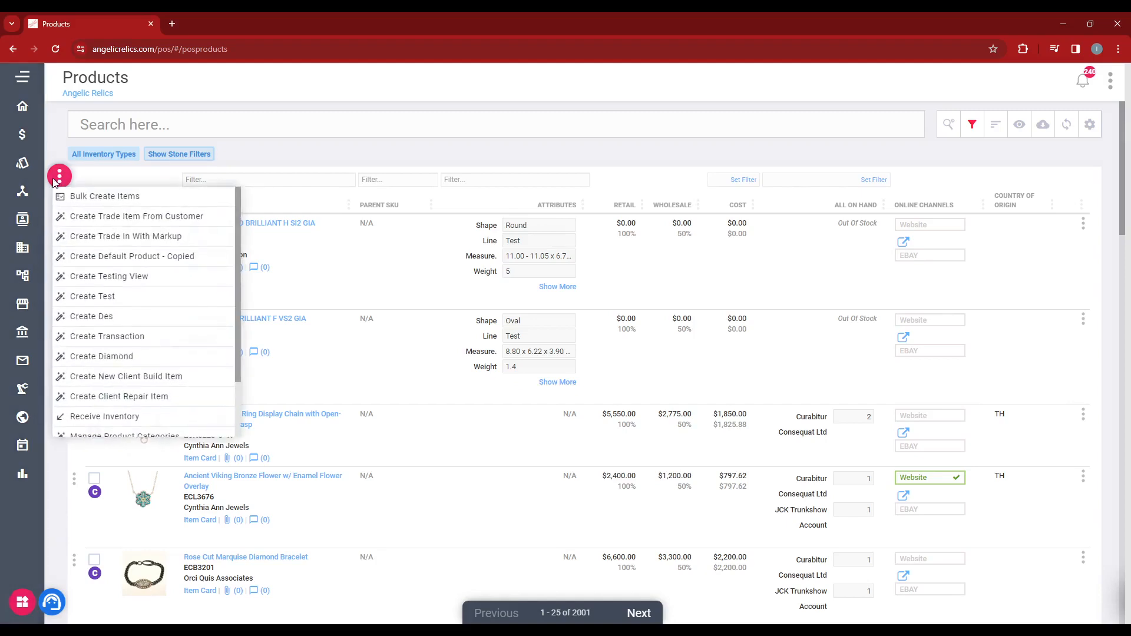
pyautogui.scroll(-1, 119, 218)
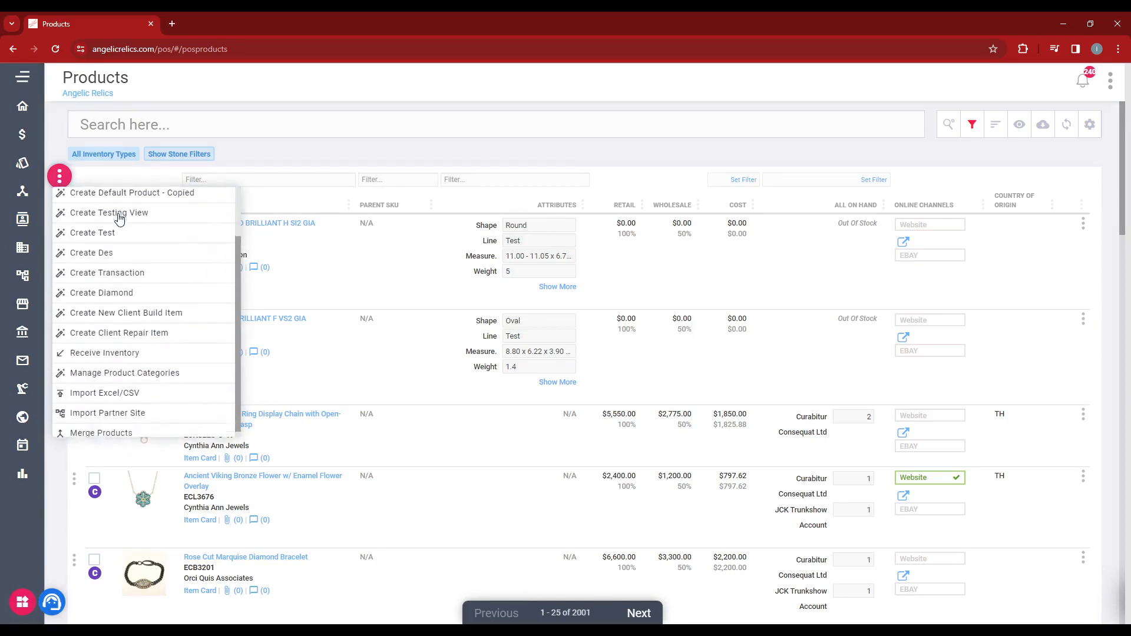
pyautogui.click(124, 384)
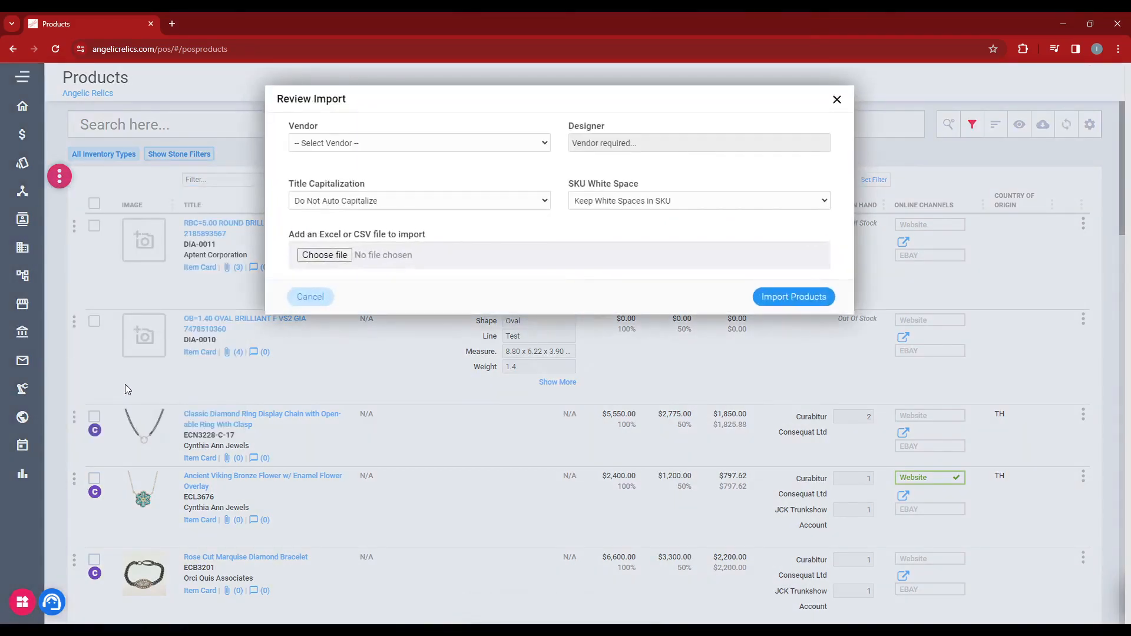
pyautogui.click(358, 151)
pyautogui.click(357, 170)
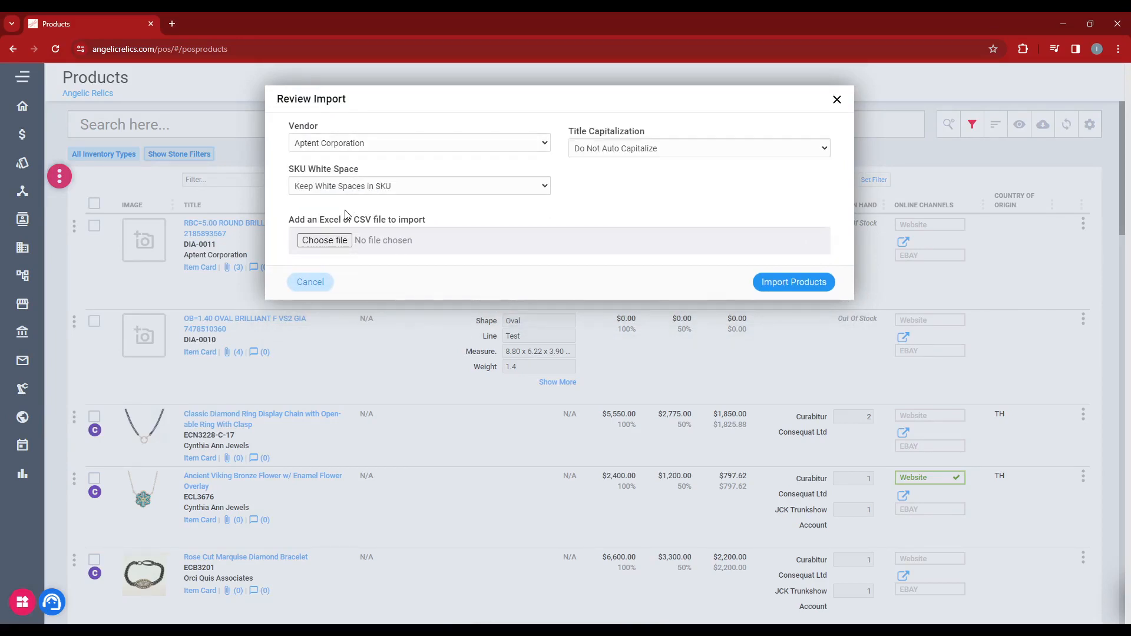
# Load the product file, accept the mapping of sku, cert # and lab to SKU, Cert # and Cert Lab, and import the products
pyautogui.click(328, 243)
pyautogui.doubleClick(210, 278)
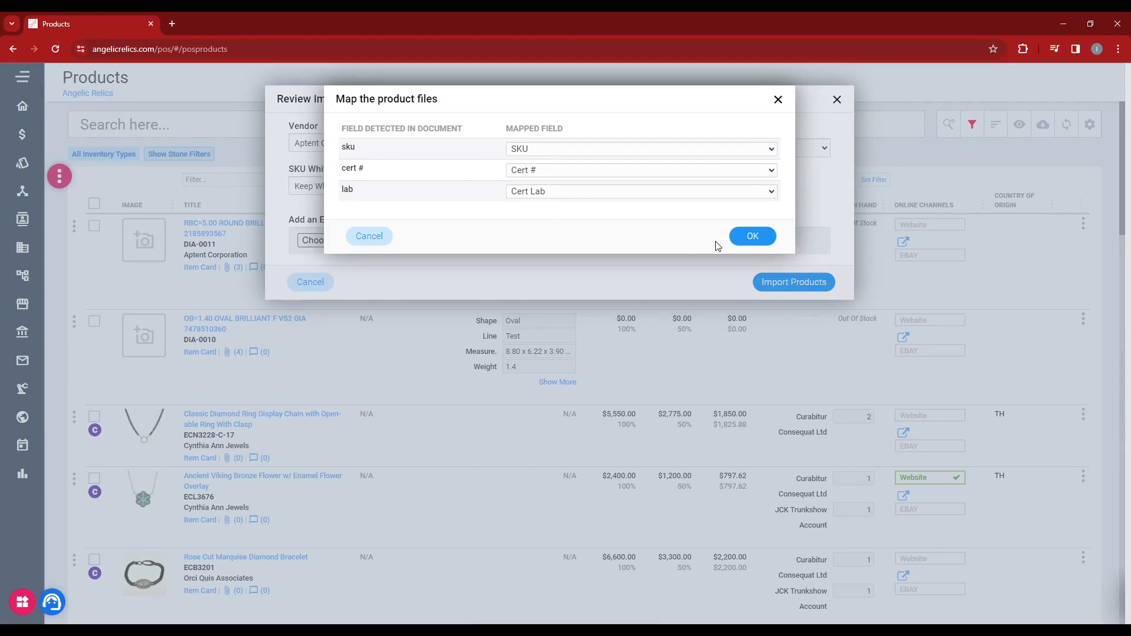
pyautogui.click(753, 237)
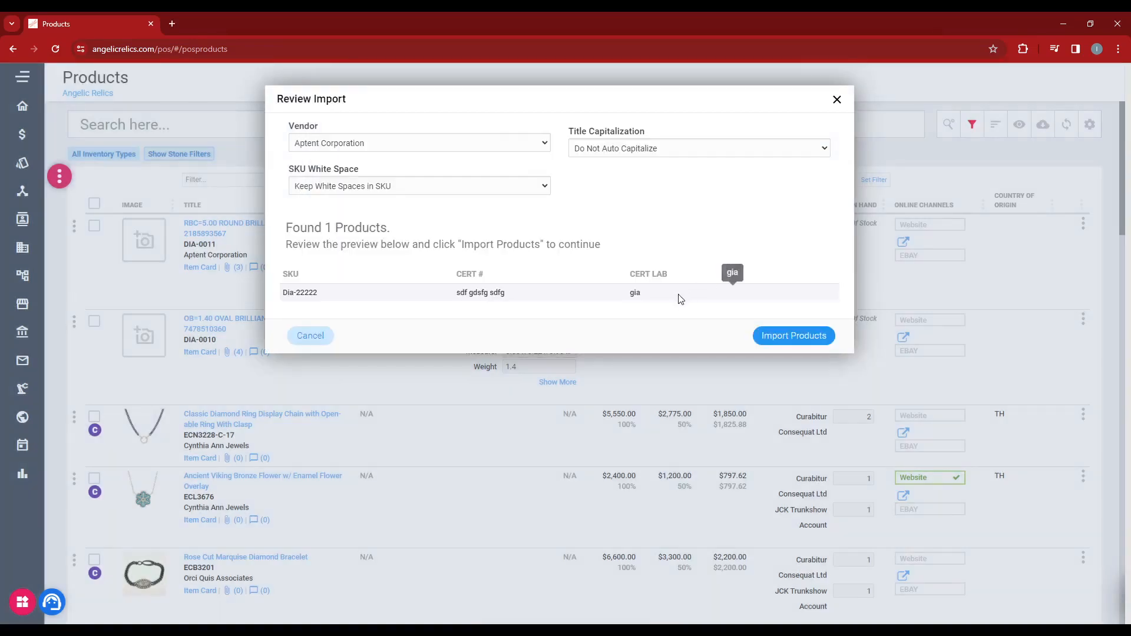
pyautogui.click(795, 338)
pyautogui.click(744, 158)
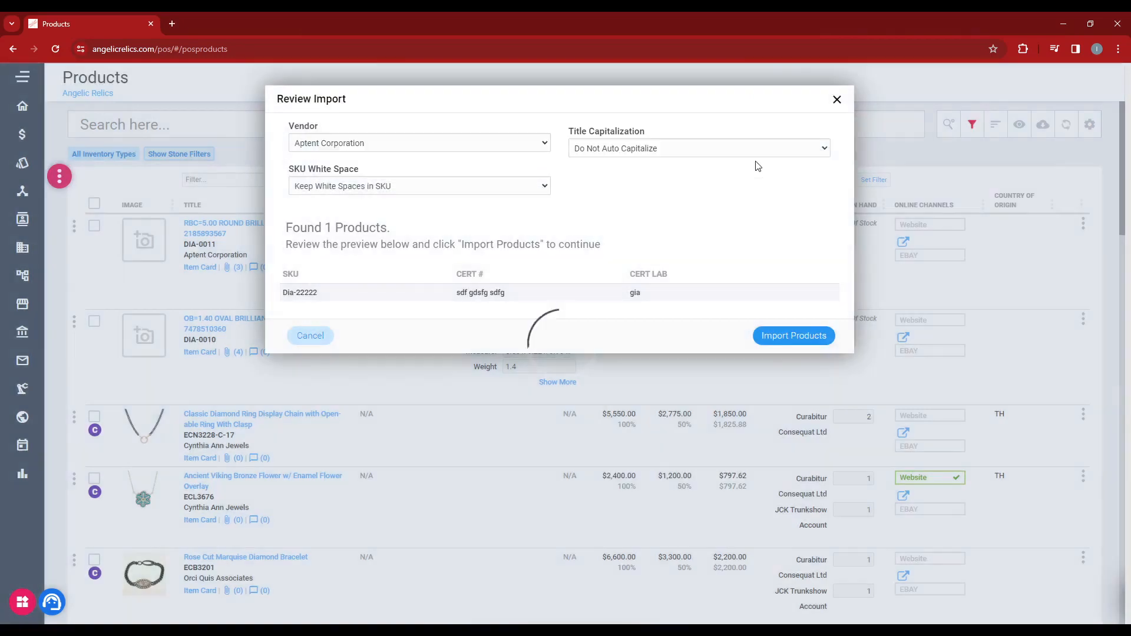